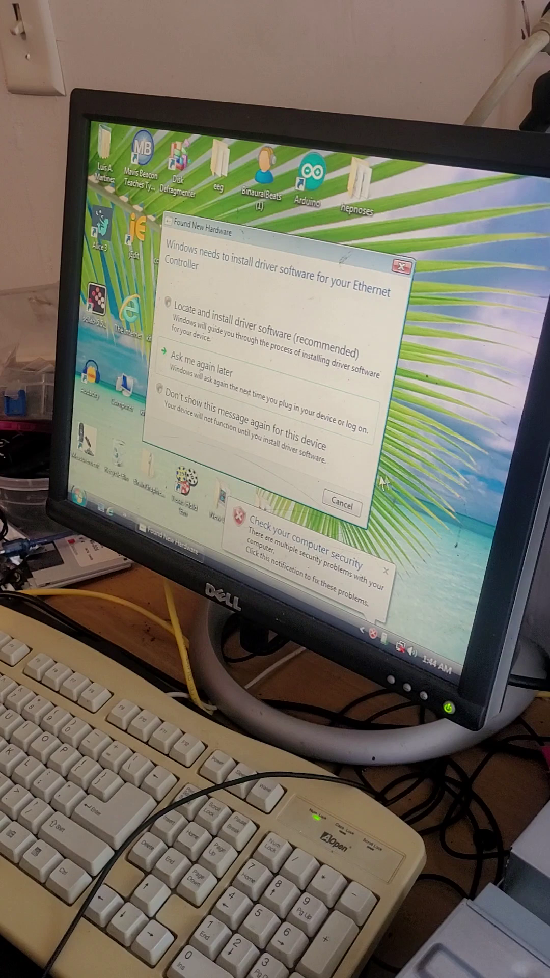
# - Cancel the Ethernet Controller driver prompt and close the 'Check your computer security' balloon
pyautogui.click(338, 502)
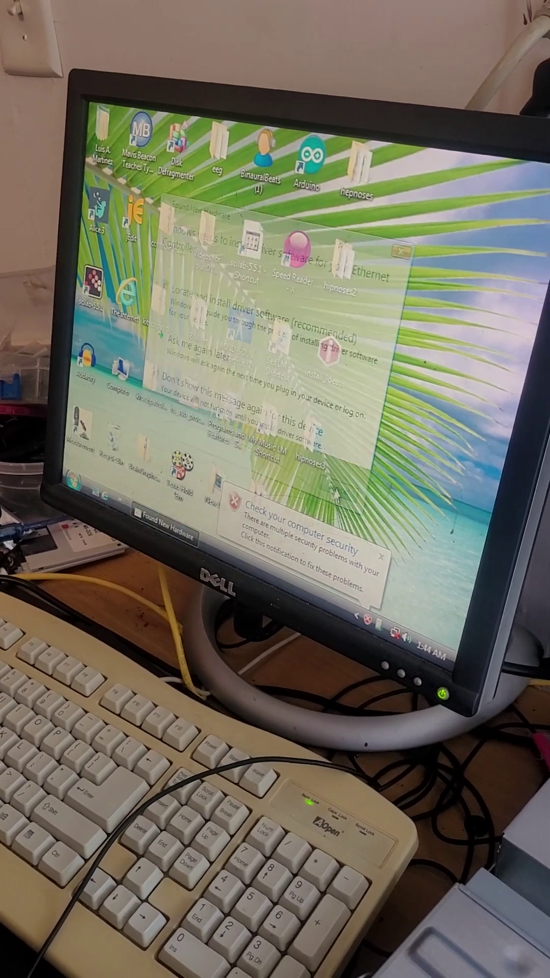
pyautogui.click(359, 544)
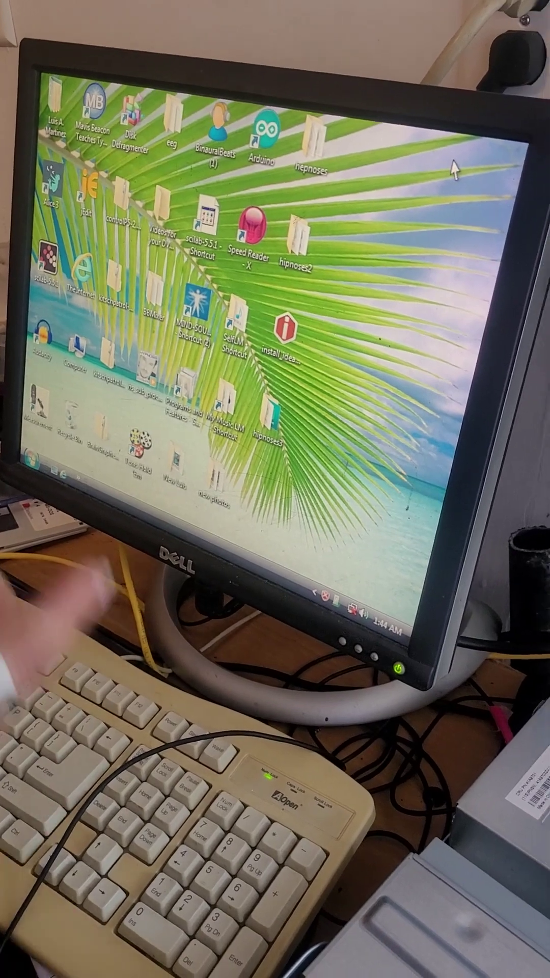